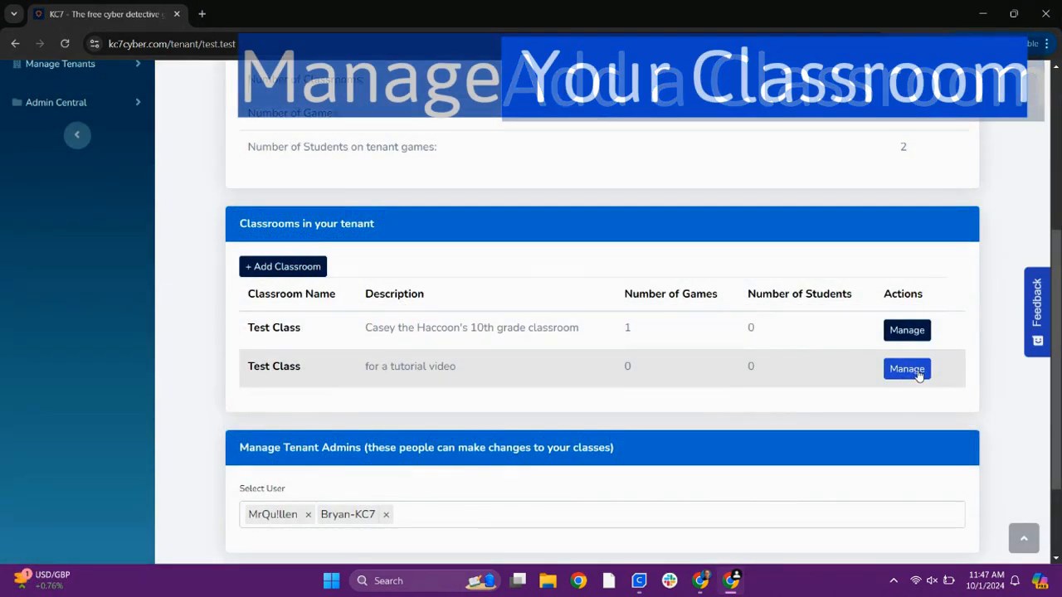
Open the Test Class described as "for a tutorial video" for management and show its class details
click(916, 375)
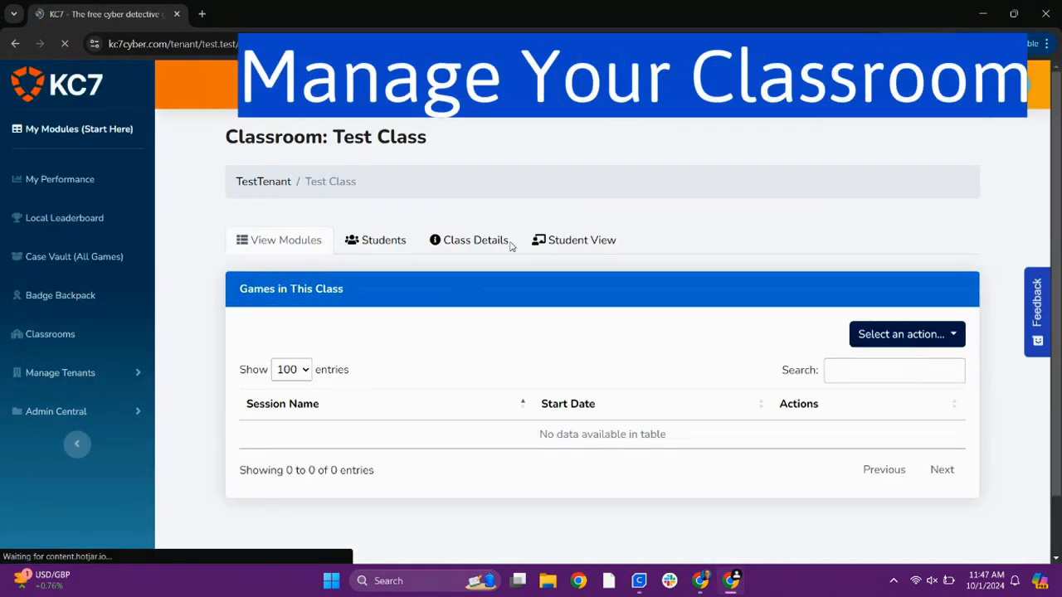
click(508, 242)
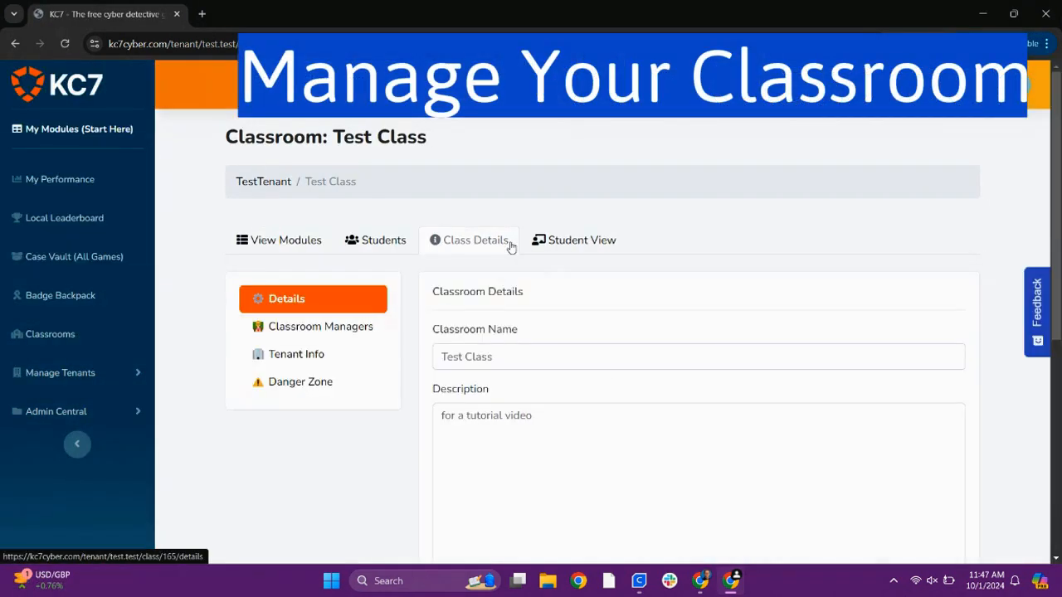
scroll(462, 415, down, 4)
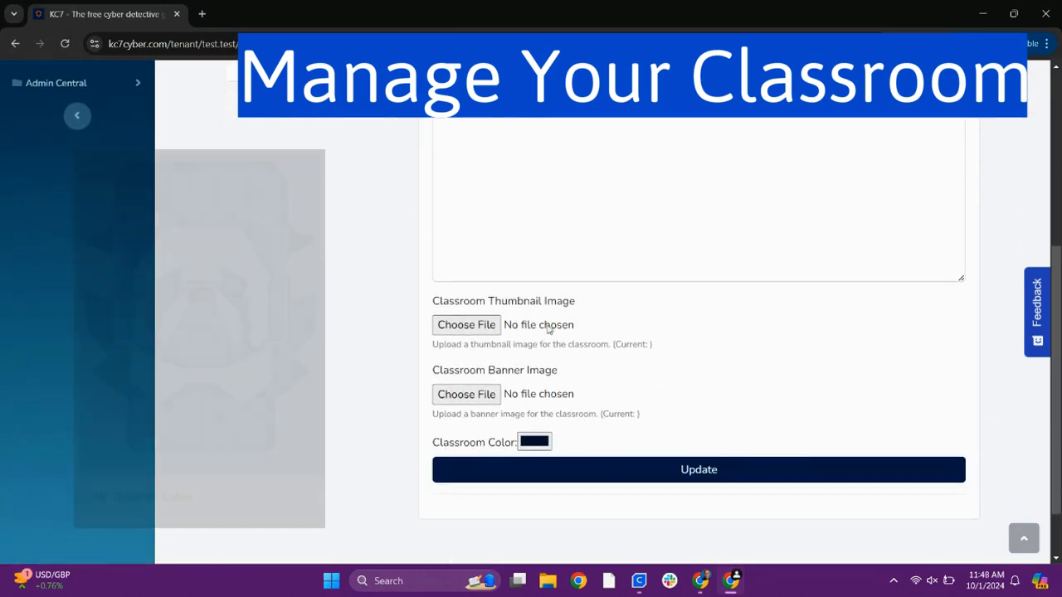
Examine the thumbnail image upload and classroom color options in the class details without choosing a file
click(466, 327)
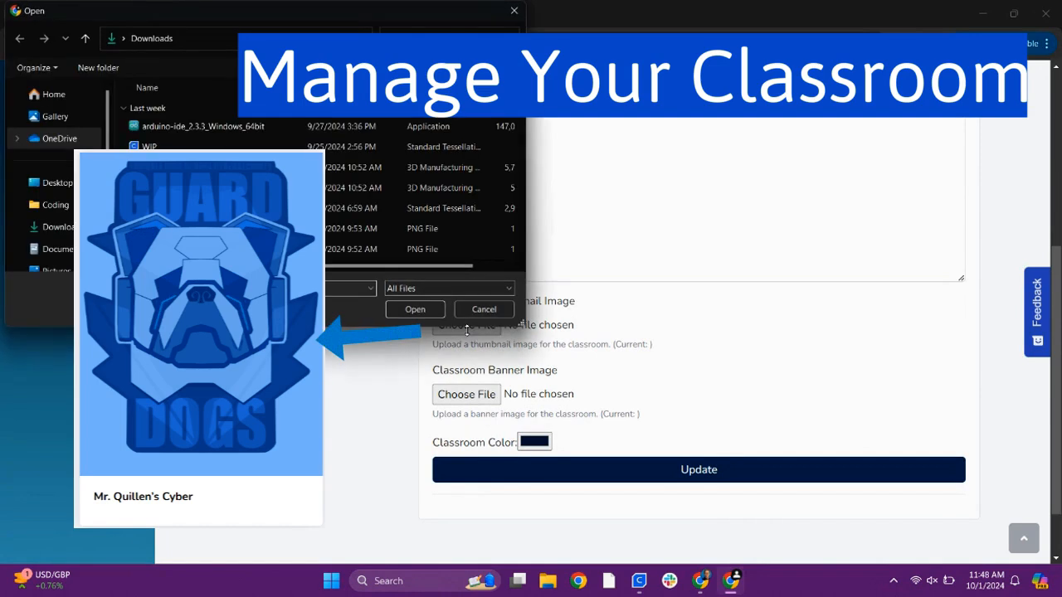
click(514, 11)
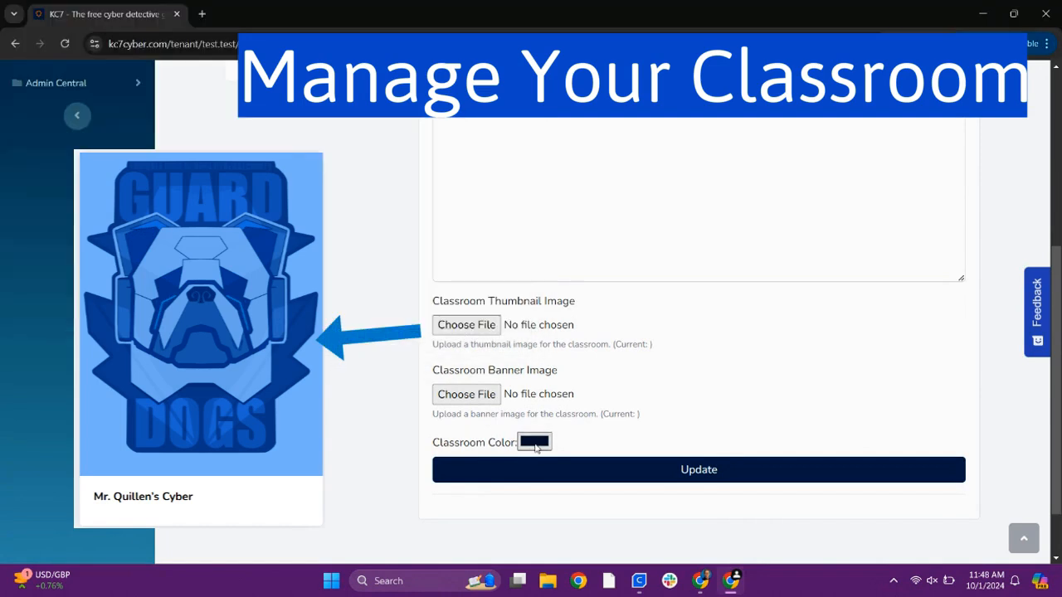
click(535, 443)
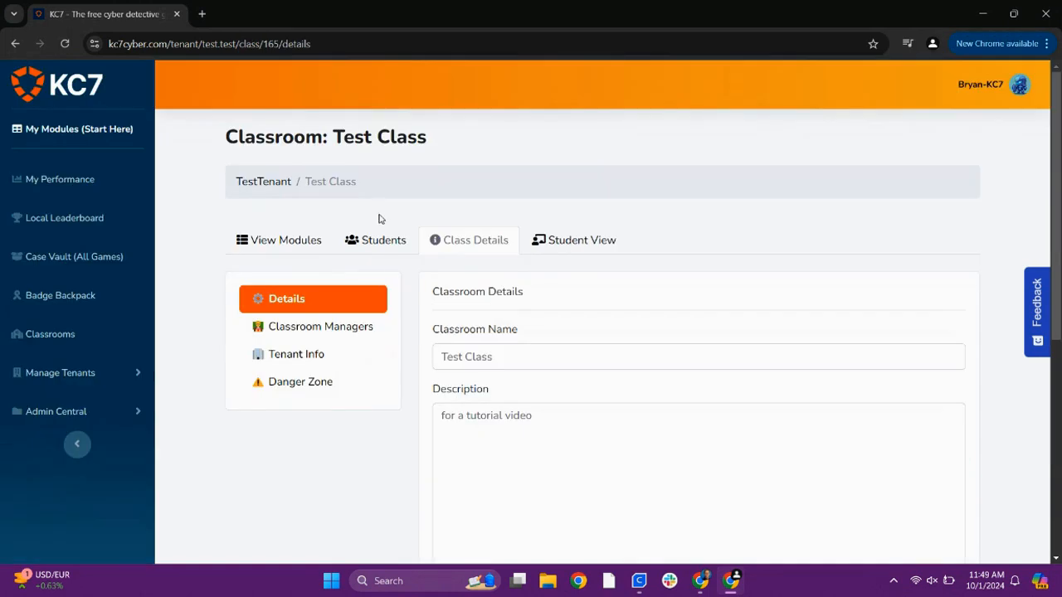
Open the class's student list and add the first existing player to the class by username
click(374, 242)
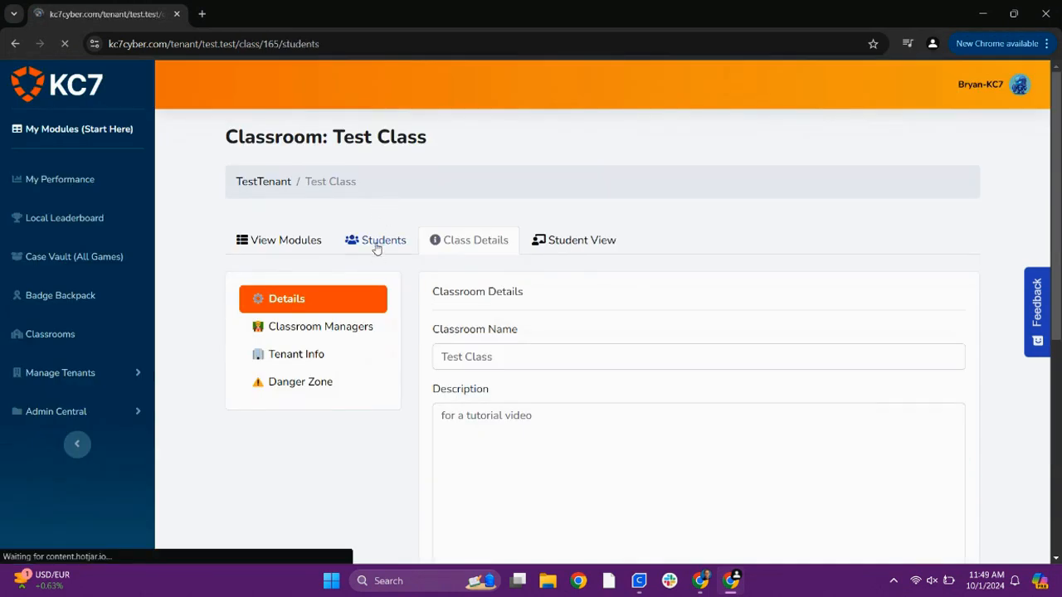
scroll(476, 366, down, 1)
scroll(477, 367, down, 1)
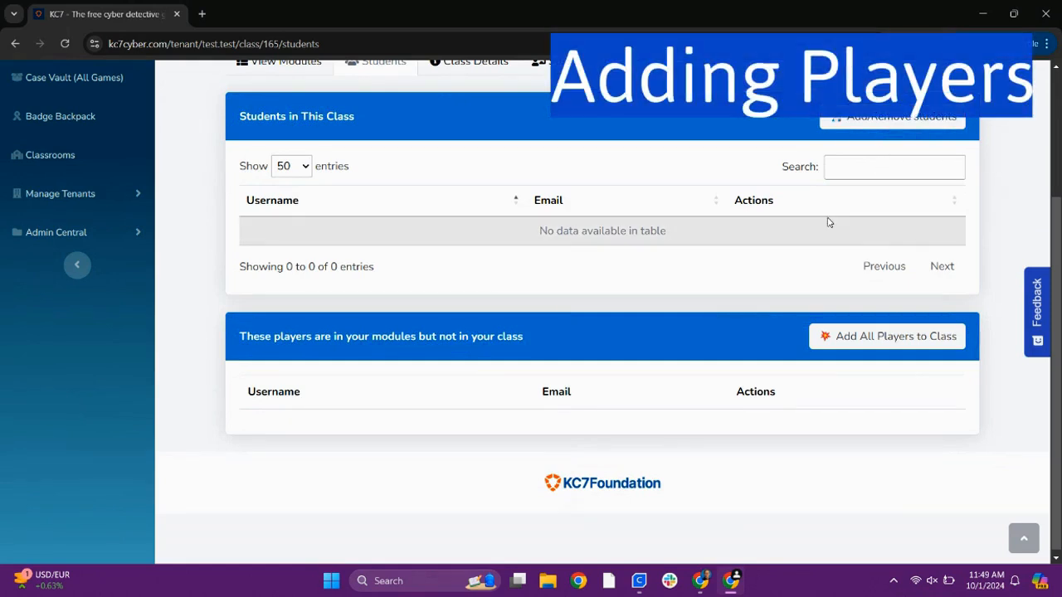
scroll(827, 222, up, 1)
scroll(862, 182, up, 1)
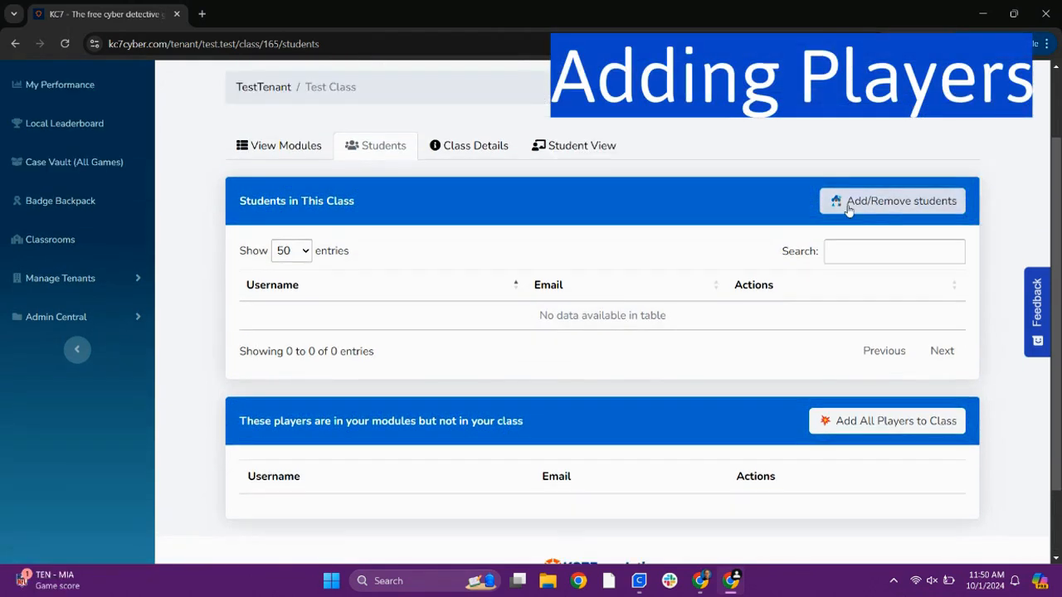
click(847, 209)
click(554, 180)
text(MrQu)
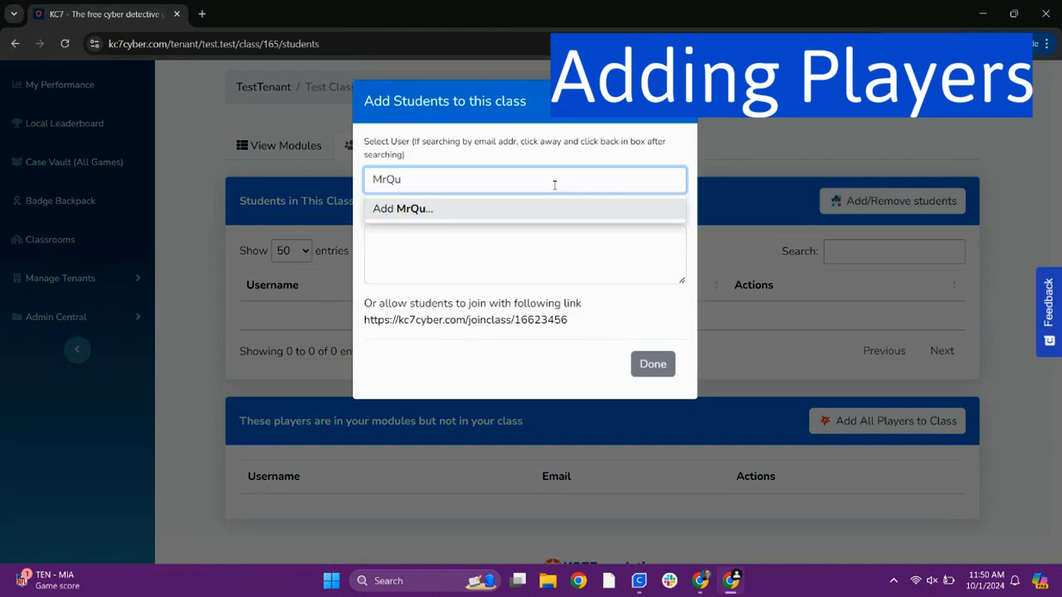
text(!l)
click(481, 229)
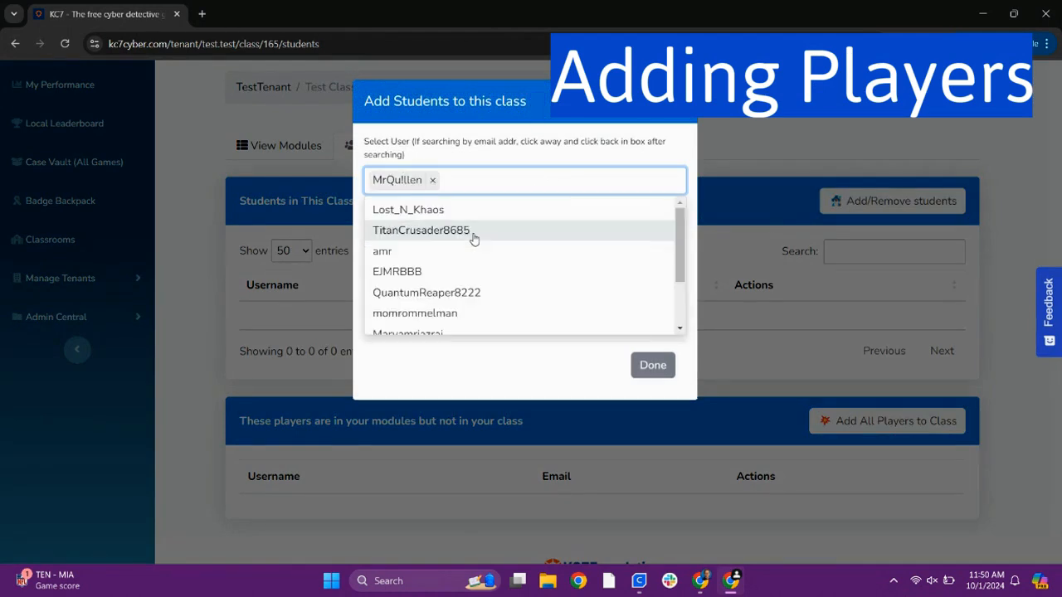
Add two more existing players to the class by searching for their usernames
text(Greg)
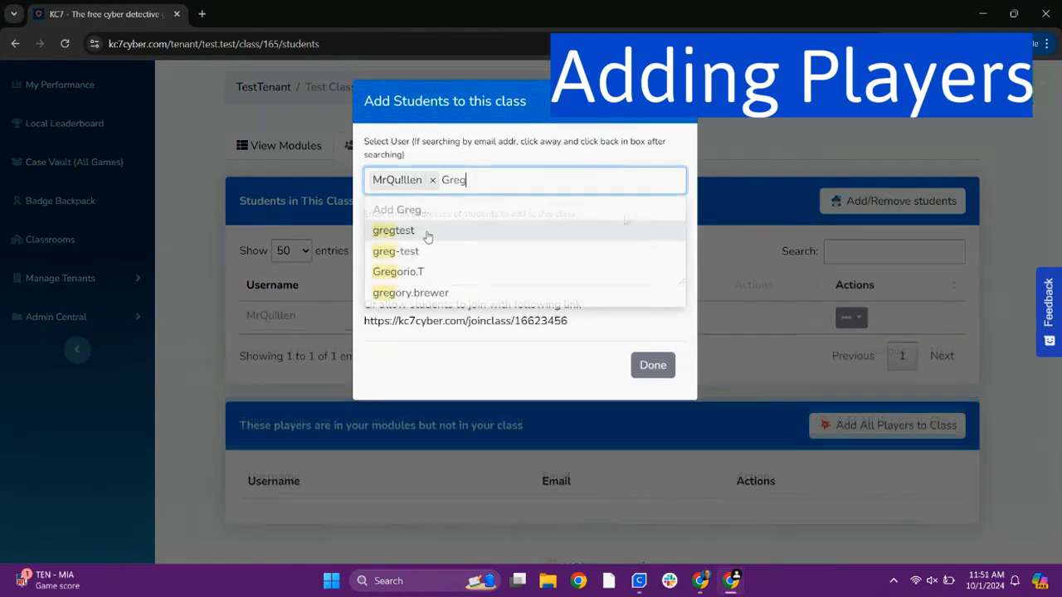
click(426, 231)
click(534, 143)
click(524, 182)
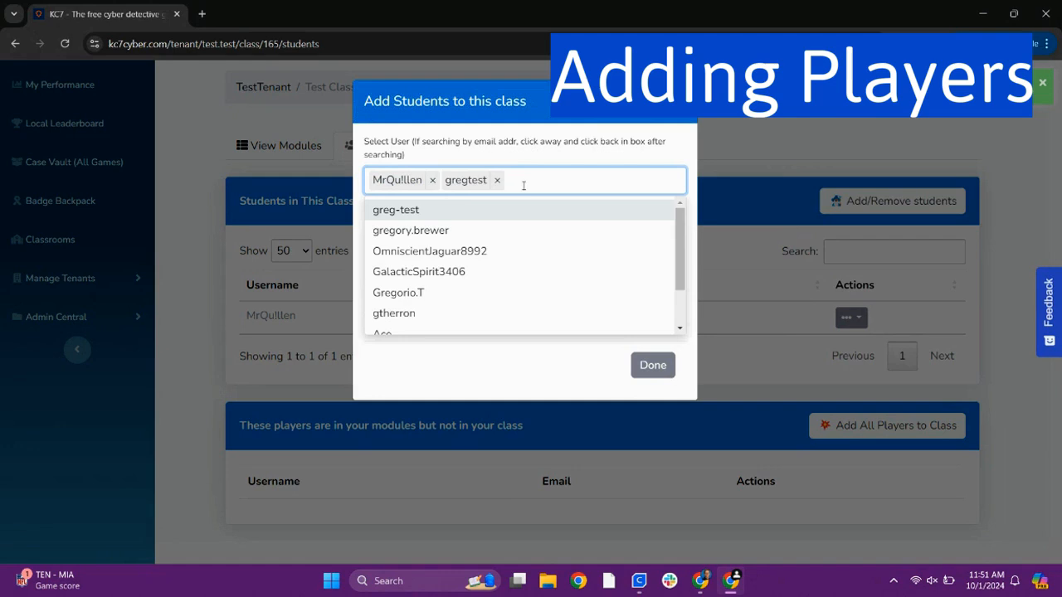
text(sime)
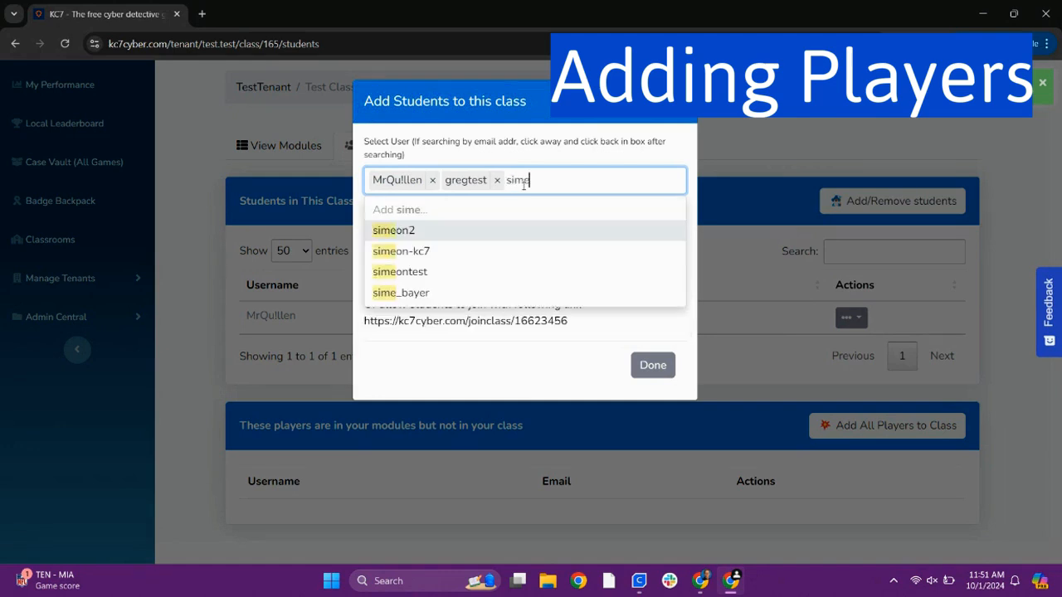
click(415, 248)
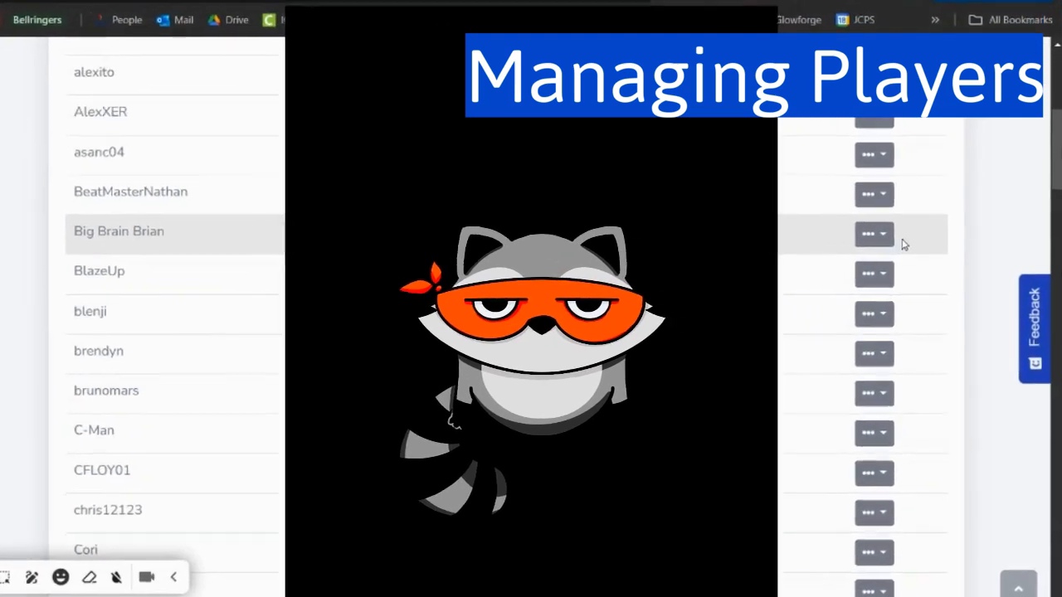
Open one student's summary from the class list and review their module progress and completion percentages
click(877, 236)
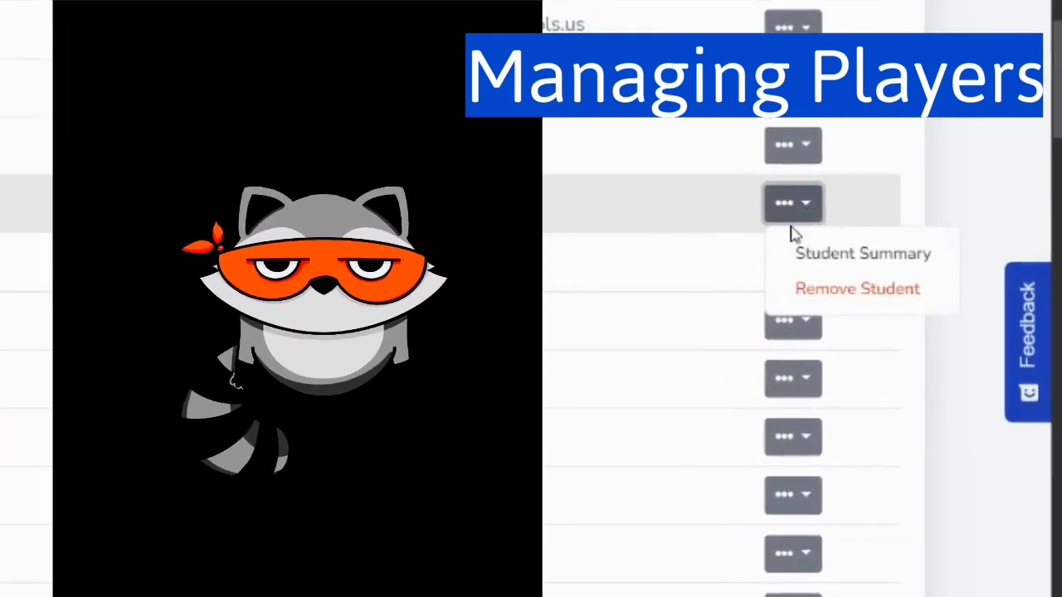
click(821, 253)
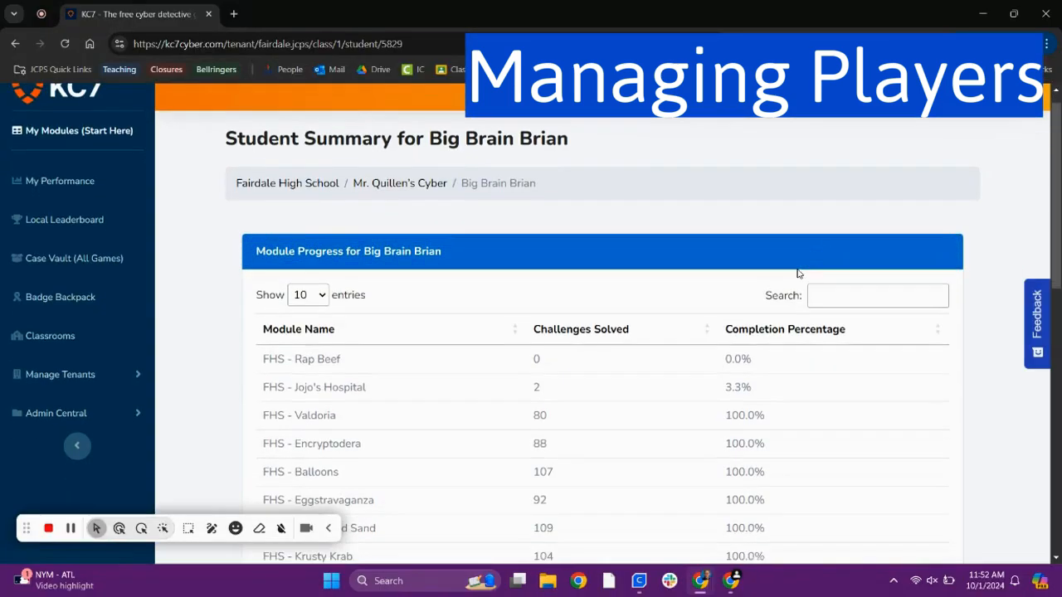
scroll(798, 273, down, 2)
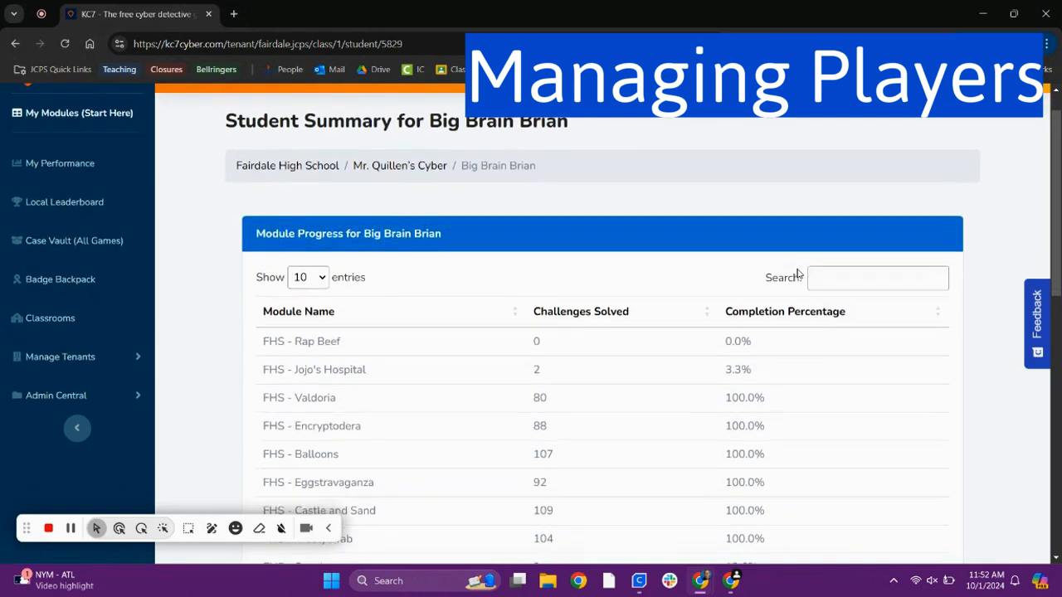
scroll(798, 274, down, 1)
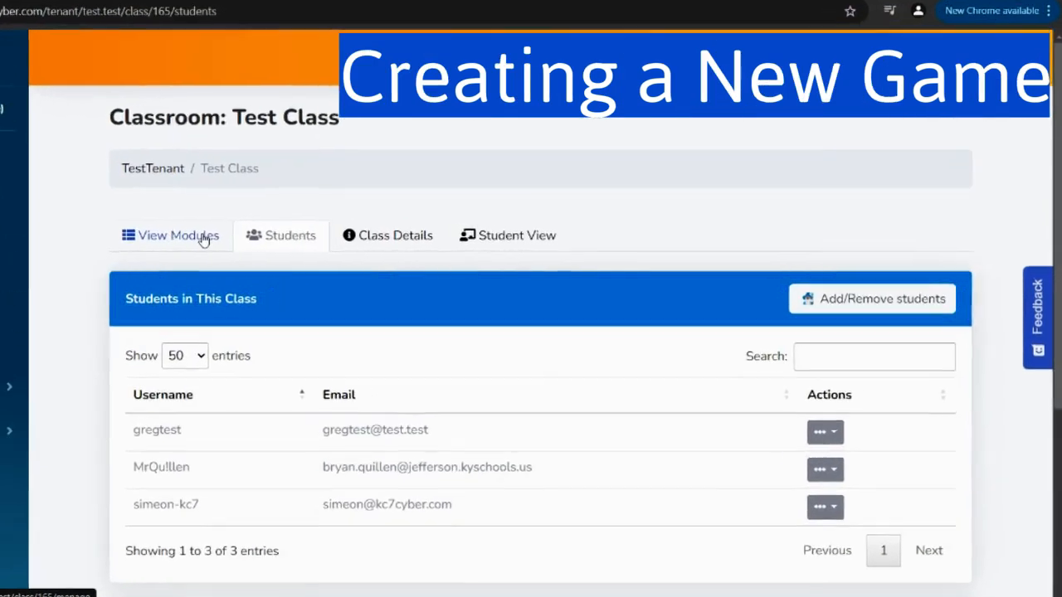
Start a new game session from Test Class's modules and enter Name as the session name
click(43, 233)
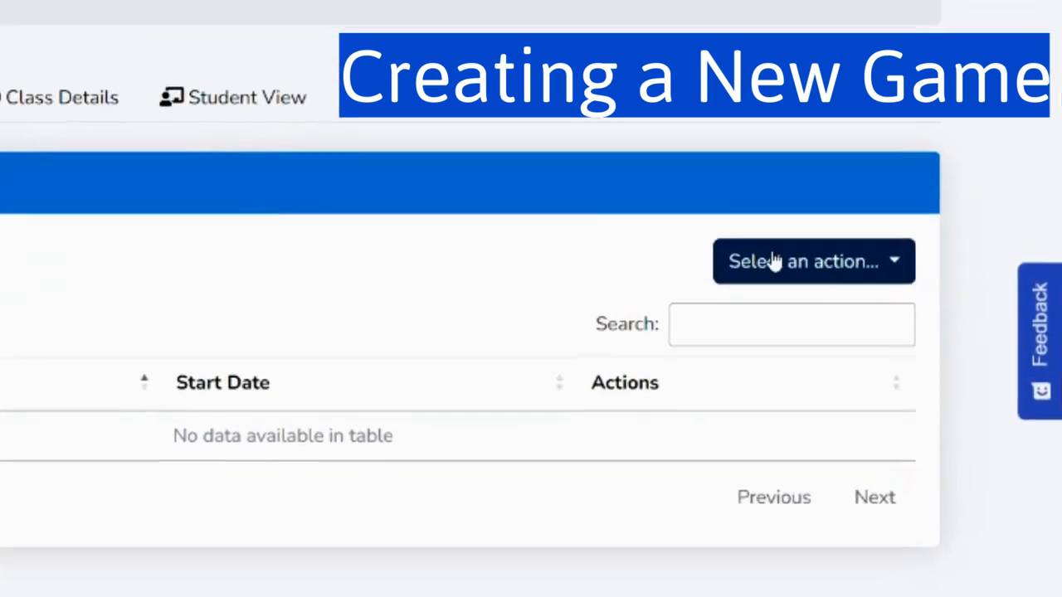
click(788, 264)
click(755, 320)
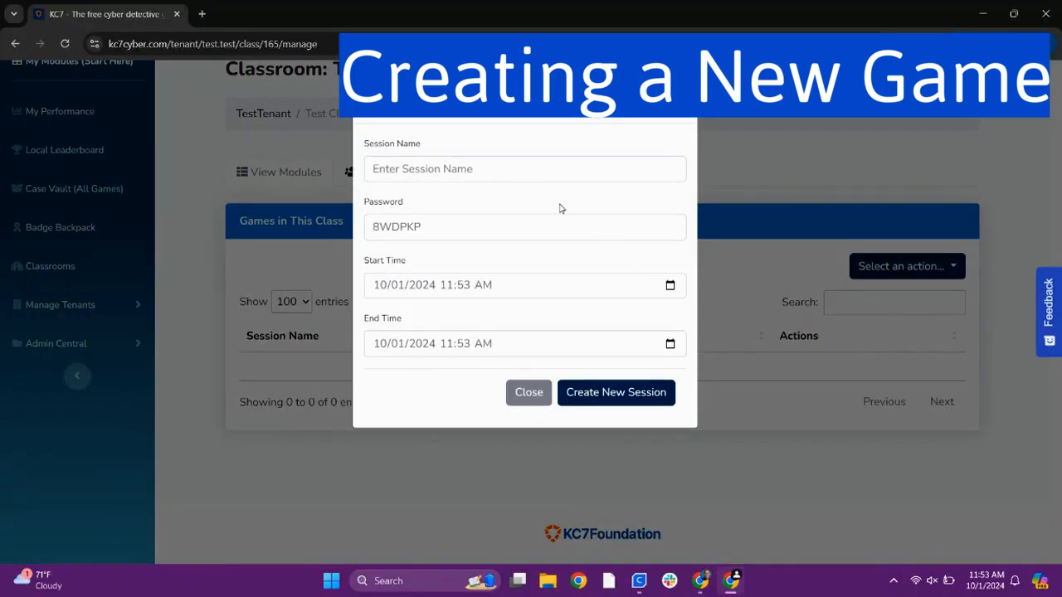
click(489, 168)
text(Name)
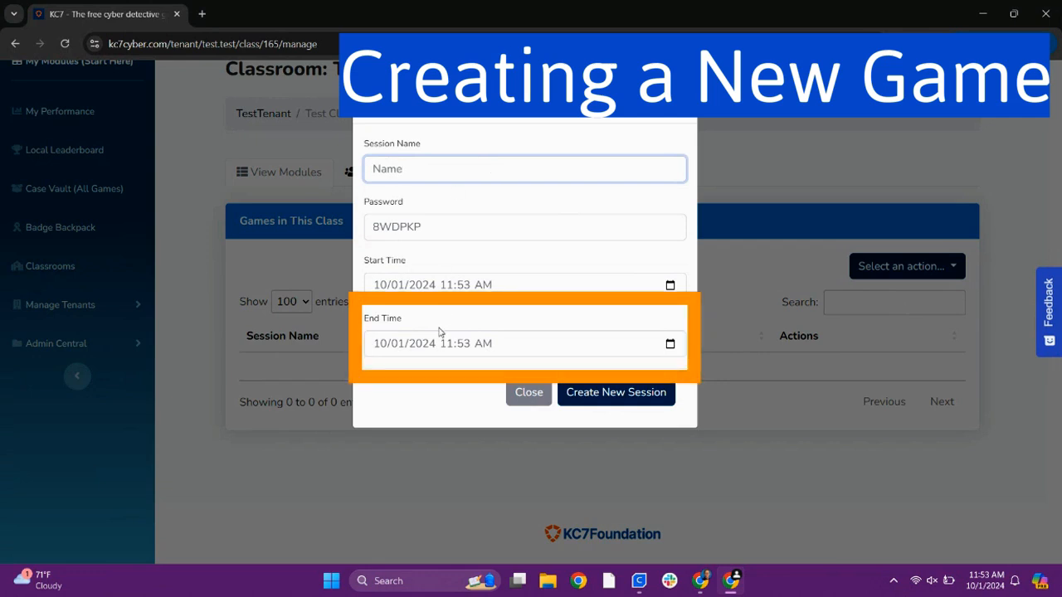
Set the session's end time to 10/01/2026 11:53 AM, keep the generated password, and create the session
click(466, 343)
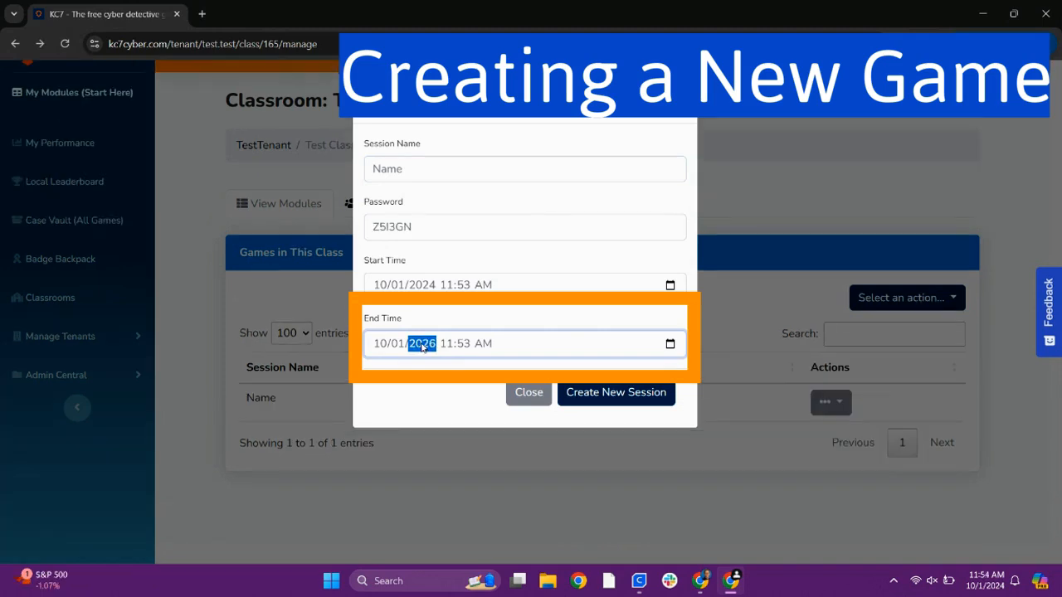
click(396, 227)
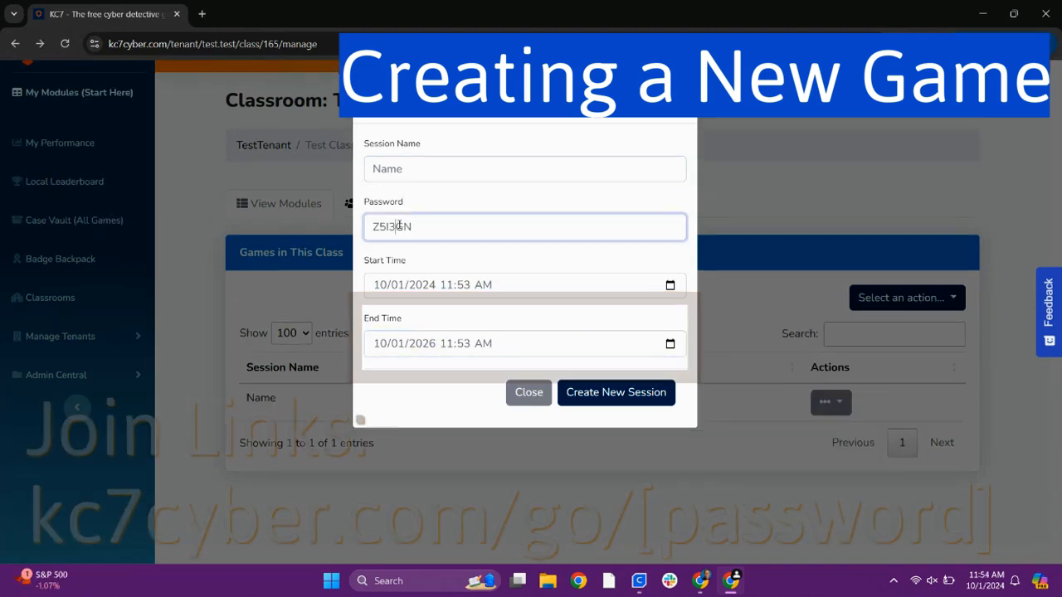
double_click(400, 225)
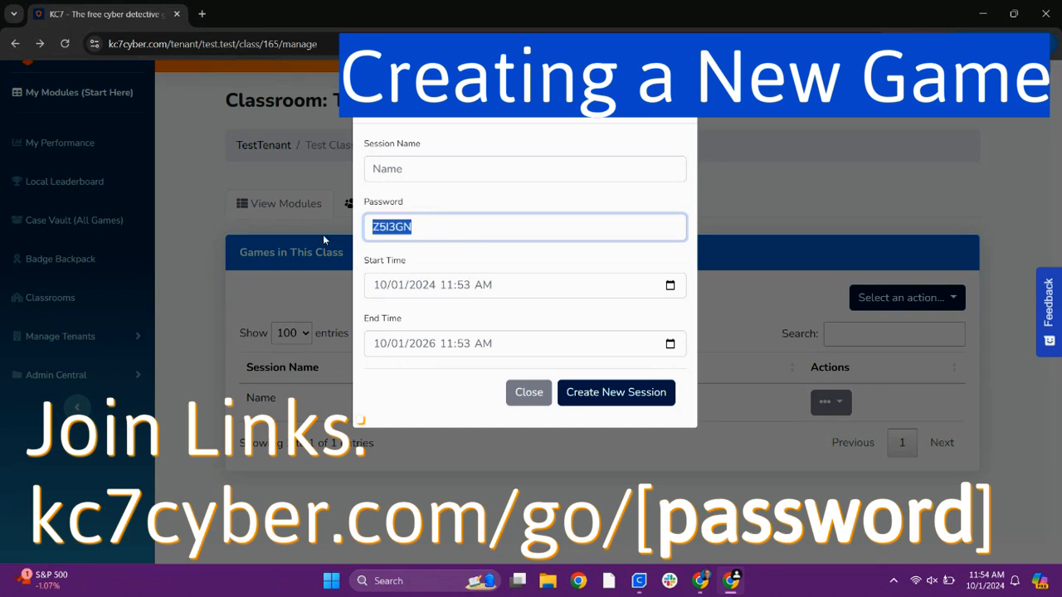
click(647, 400)
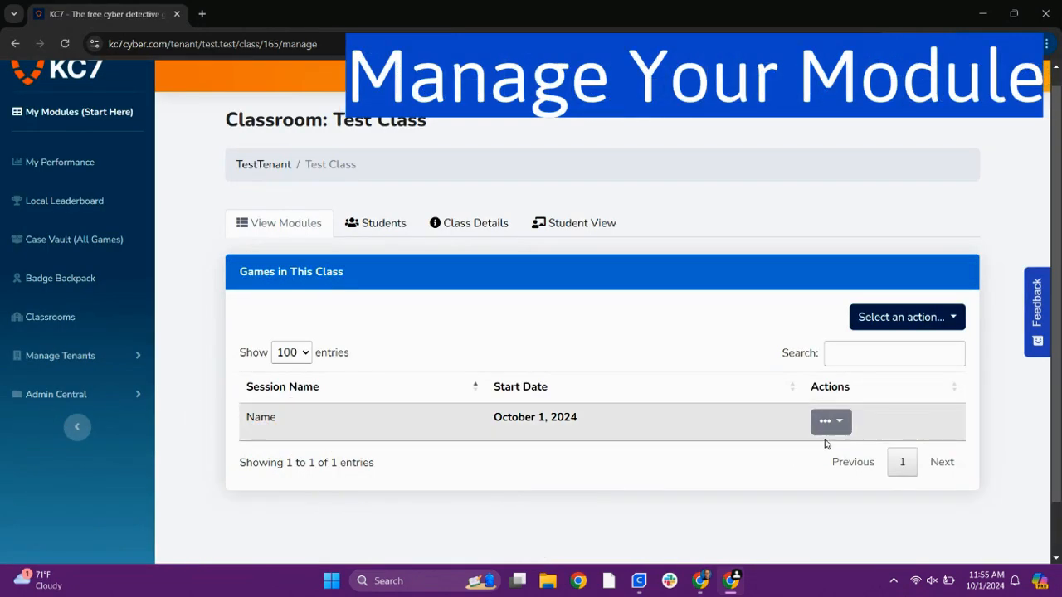
Open module management for the session called Name and go to its Add Questions settings
click(828, 425)
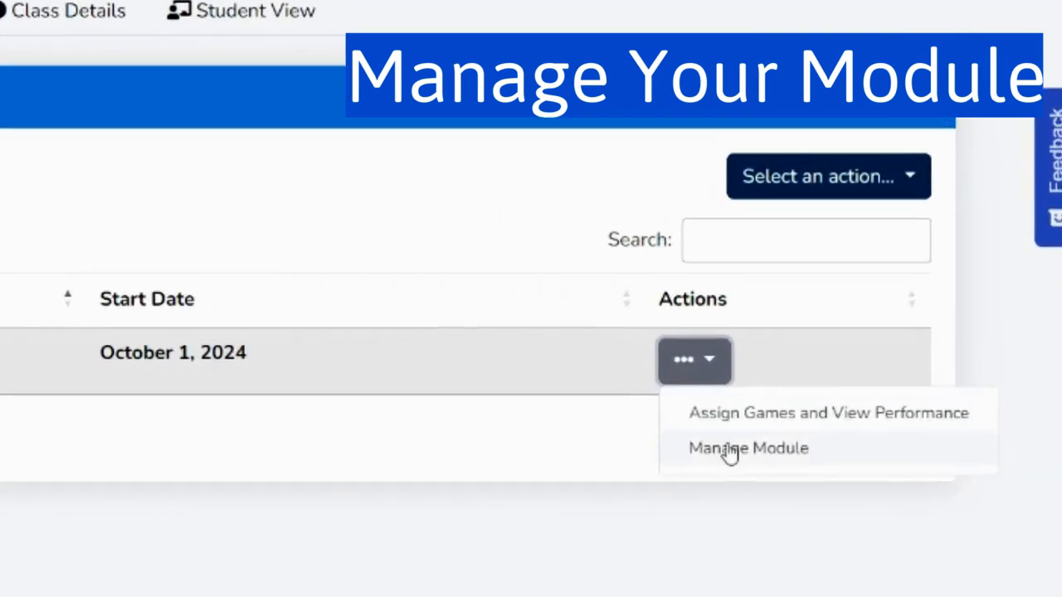
click(731, 452)
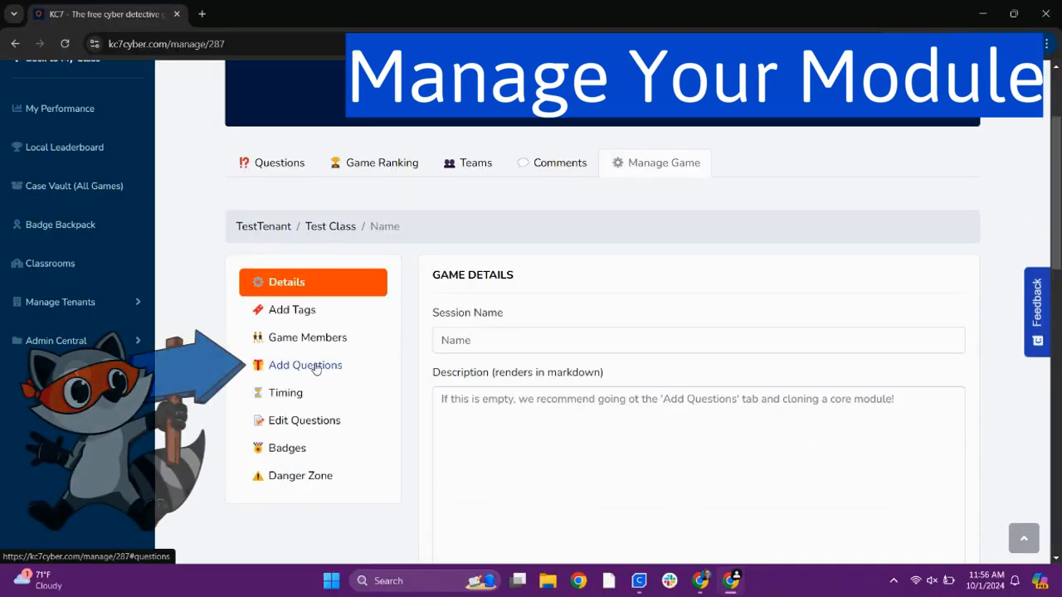
click(316, 369)
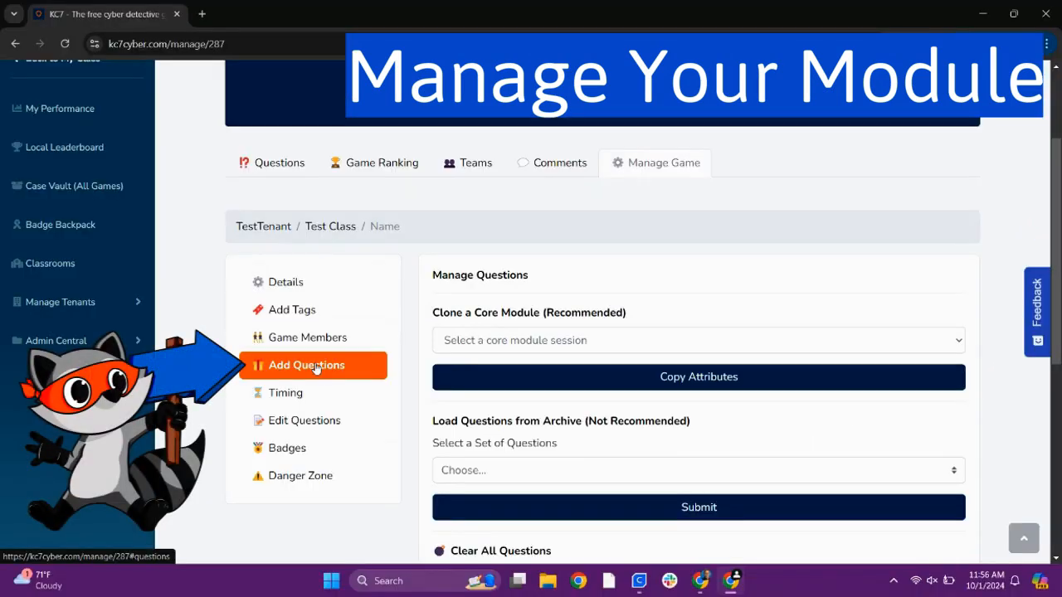
Clone the Jojo's Hospital core module by copying its attributes into the session
scroll(640, 428, down, 1)
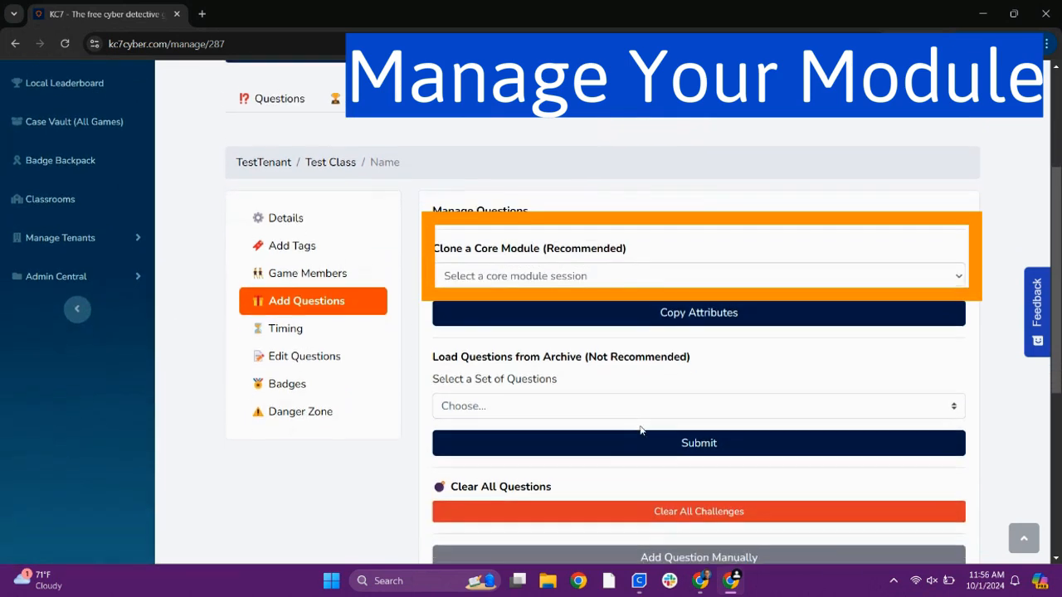
click(638, 267)
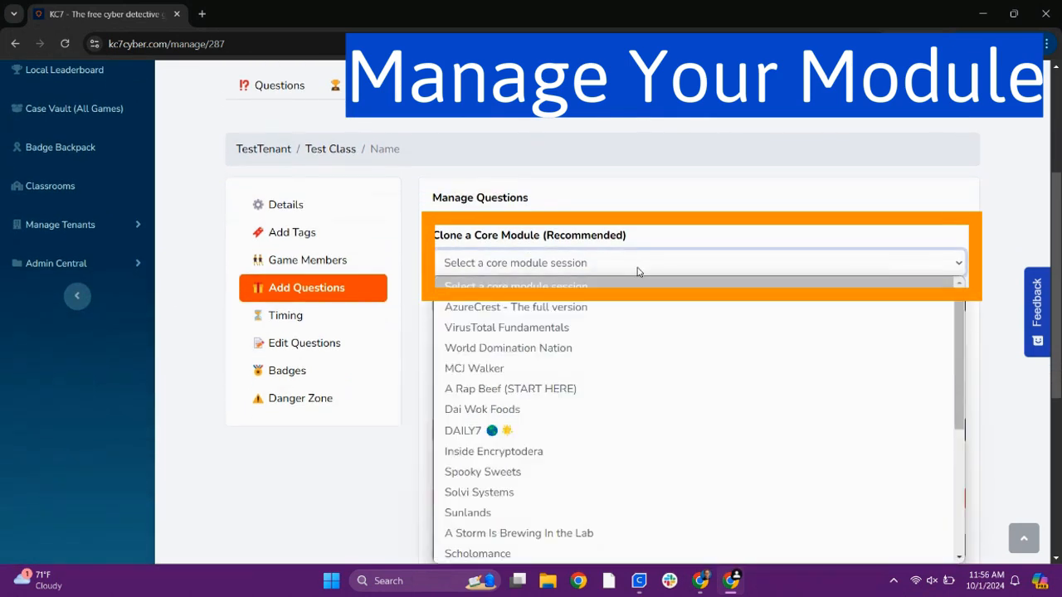
scroll(533, 472, down, 2)
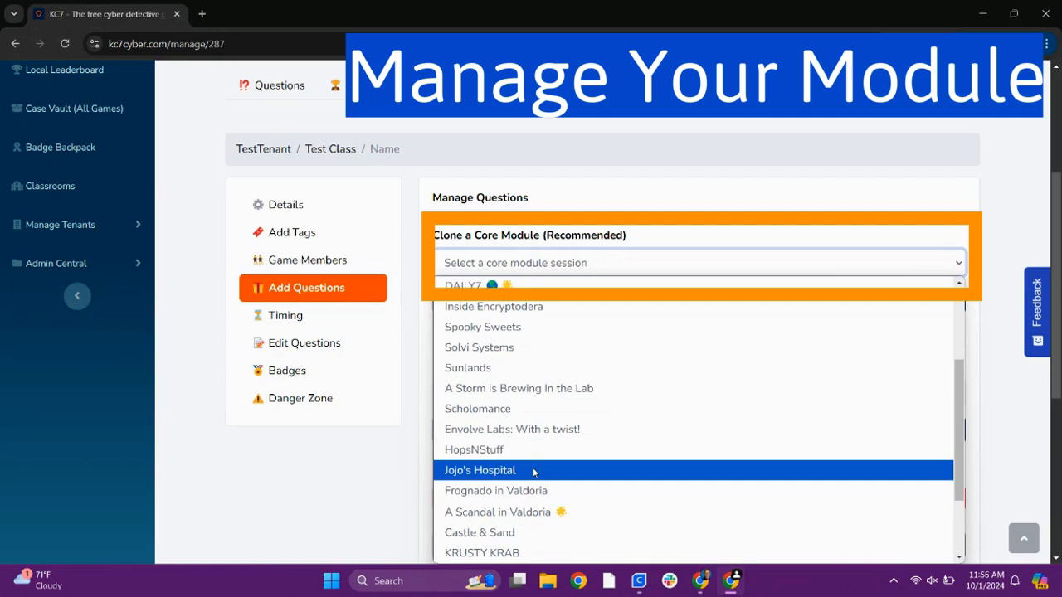
click(533, 472)
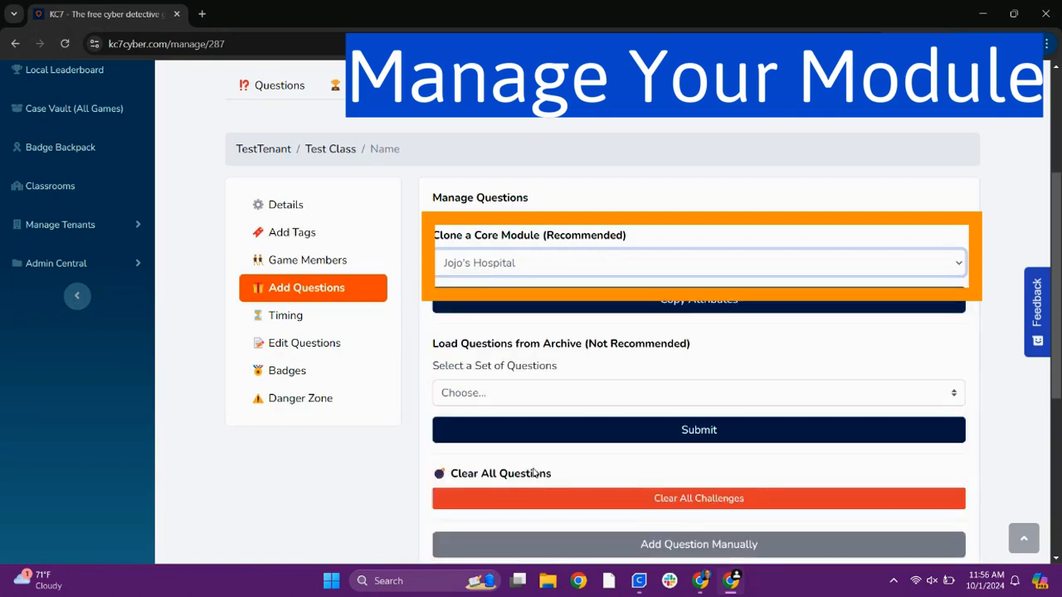
click(570, 307)
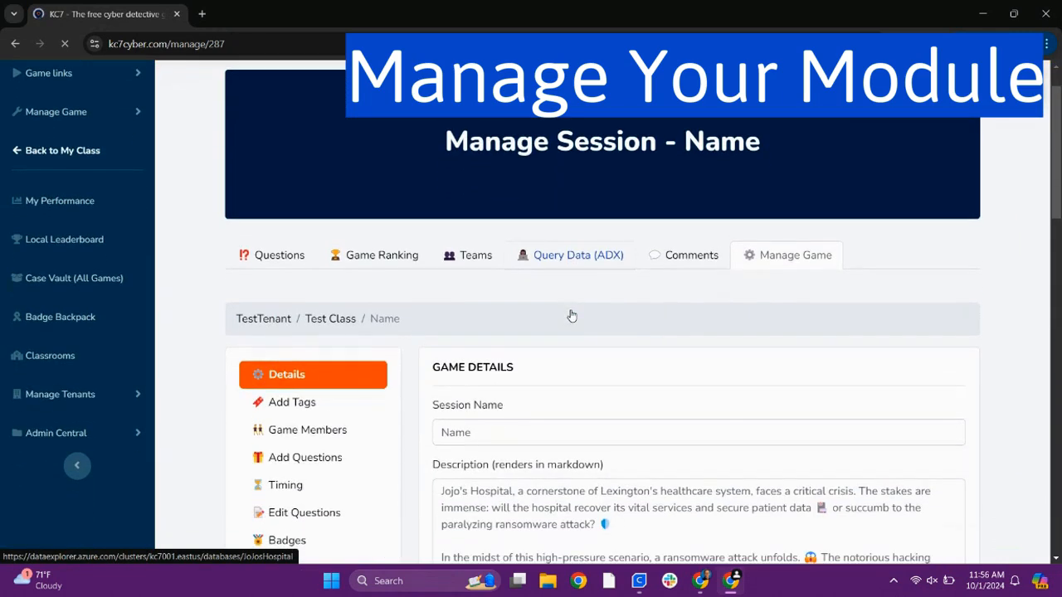
Turn on Show ADX Pane inline in the session's game details
scroll(570, 316, down, 2)
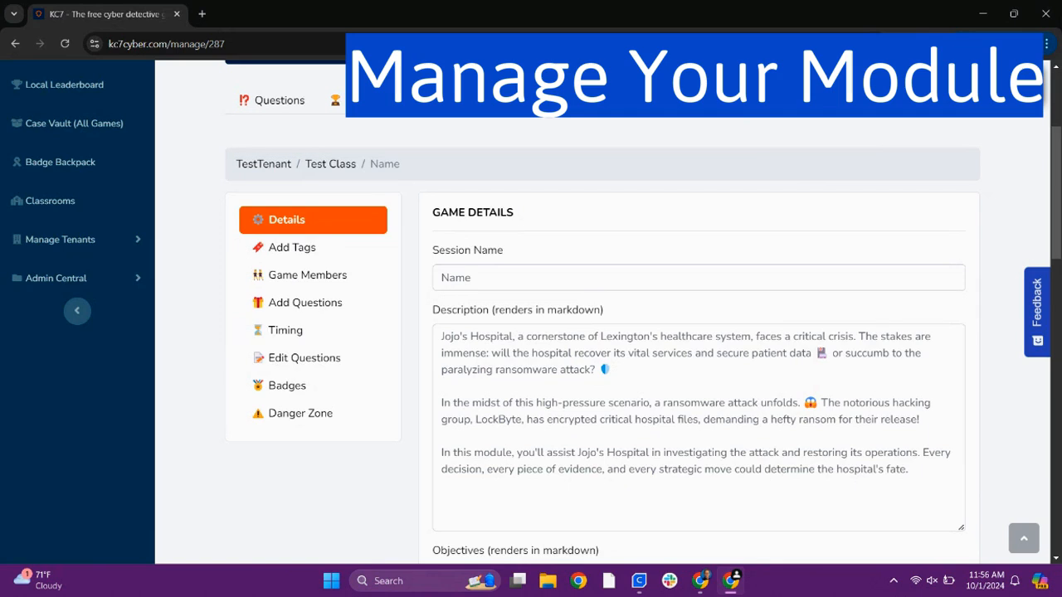
scroll(598, 325, down, 1)
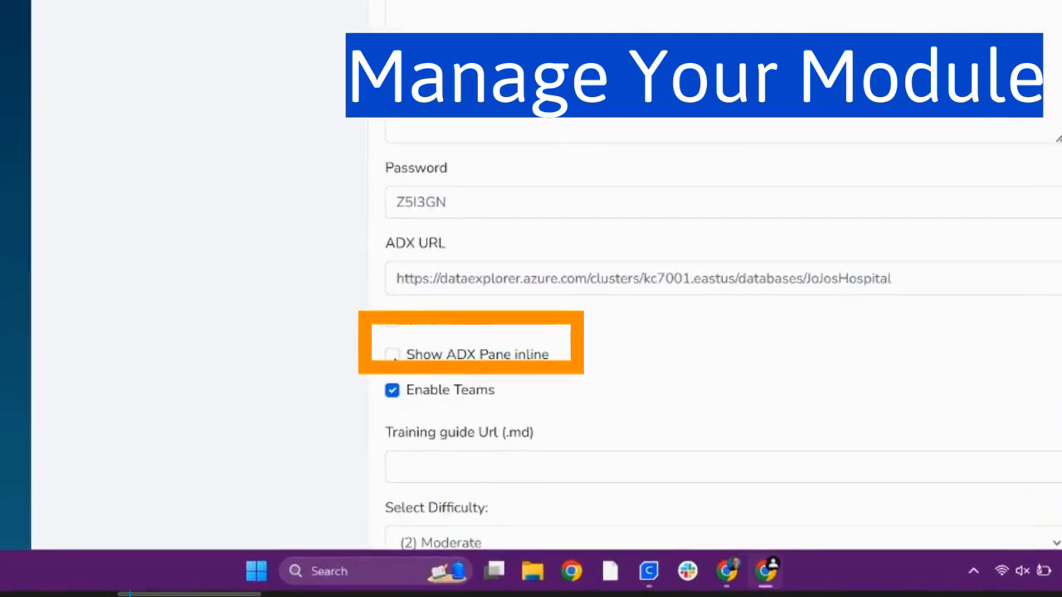
click(543, 355)
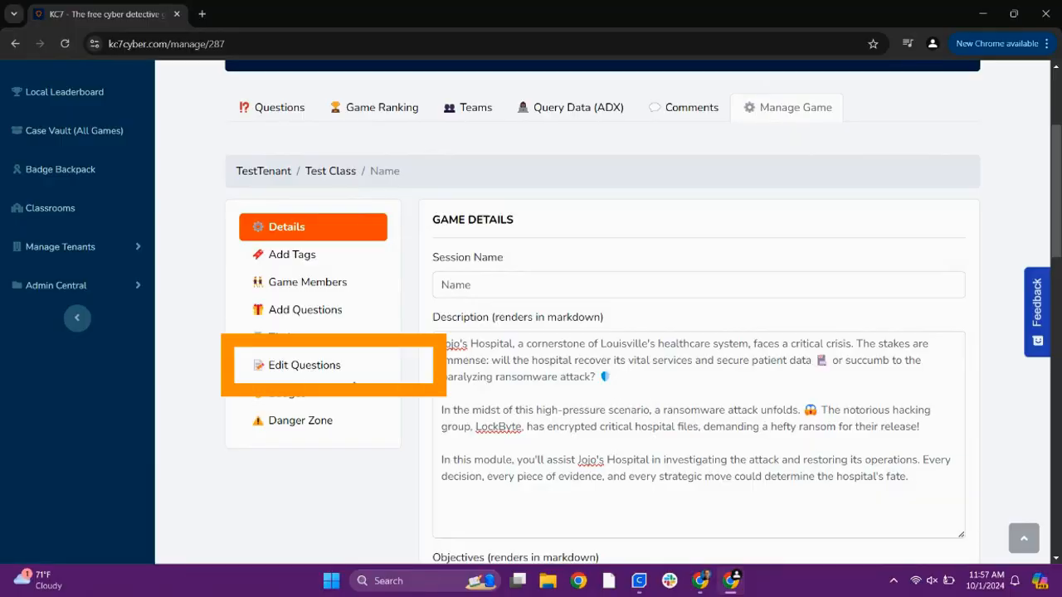
Add a hint beginning "Check in the inb" to Question 12 in the session's question editor and submit the change
click(299, 365)
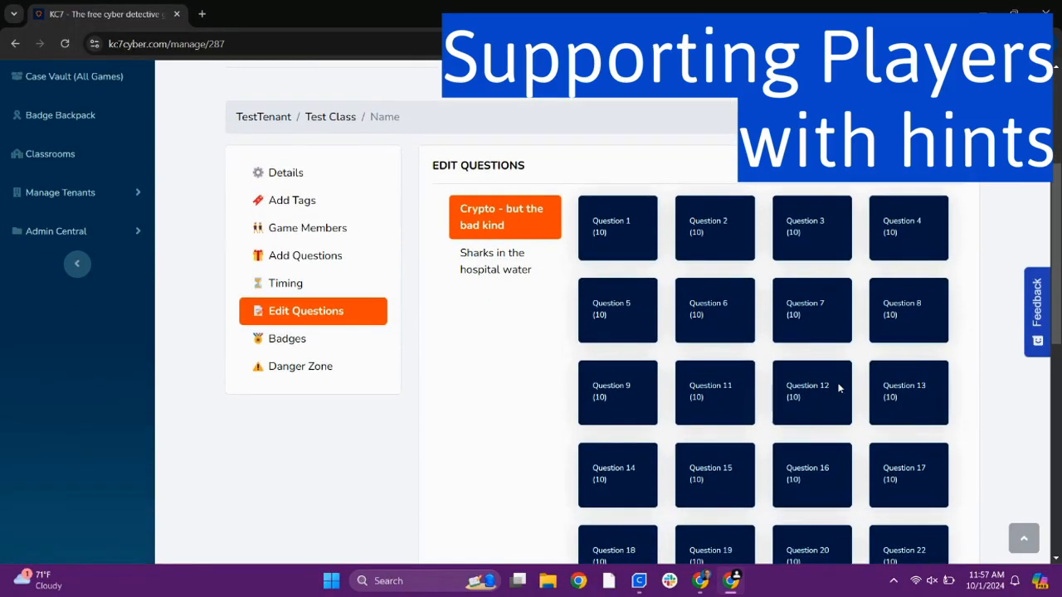
click(838, 388)
scroll(532, 353, down, 2)
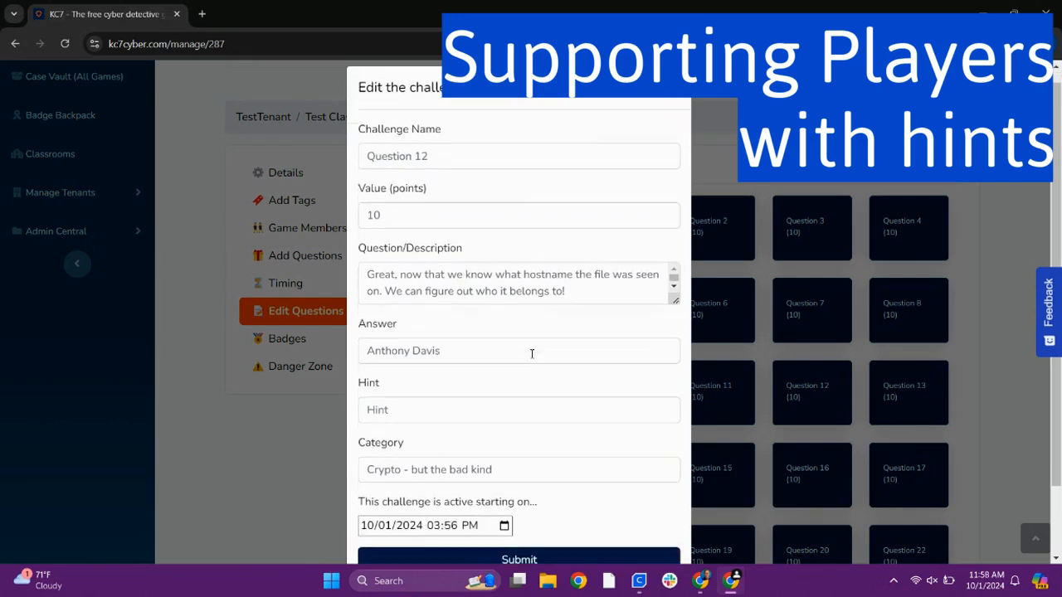
click(531, 354)
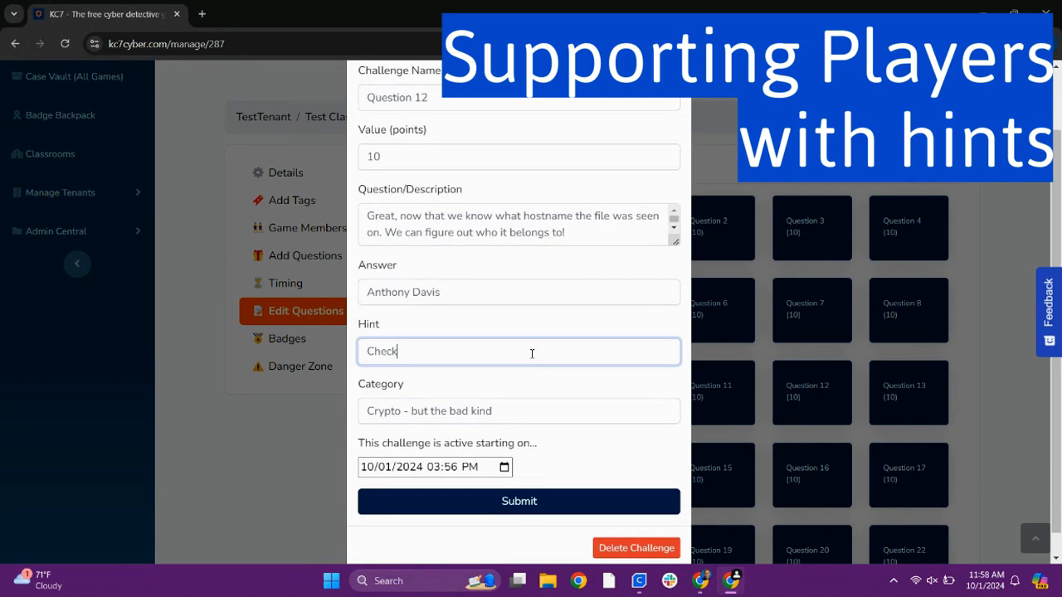
text(Check in the inbound network events table)
click(605, 506)
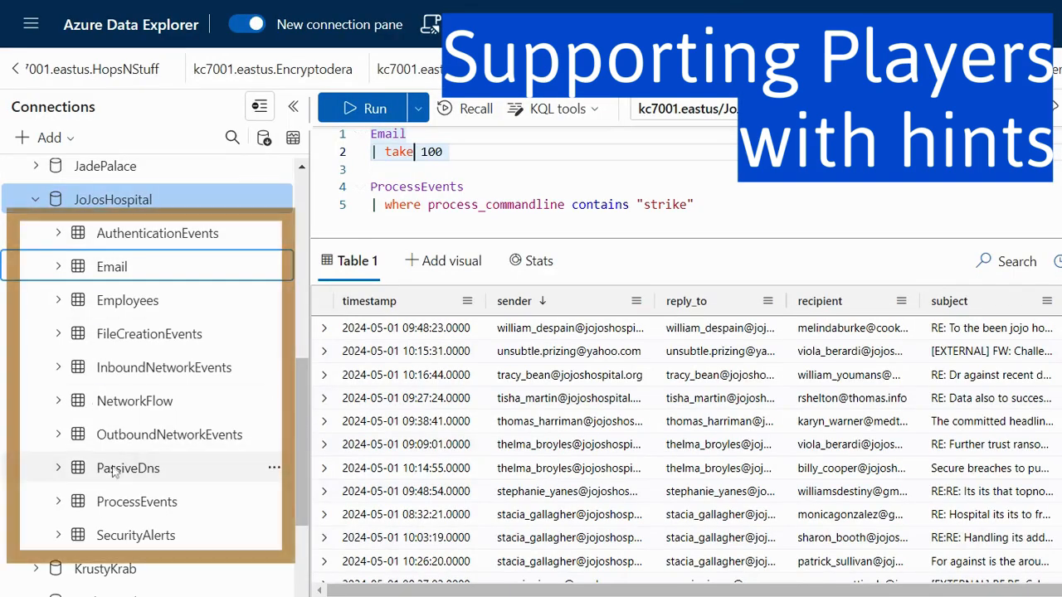
Switch to Azure Data Explorer, clear the sender sorting on the JoJosHospital Email results, and run the query again
click(560, 301)
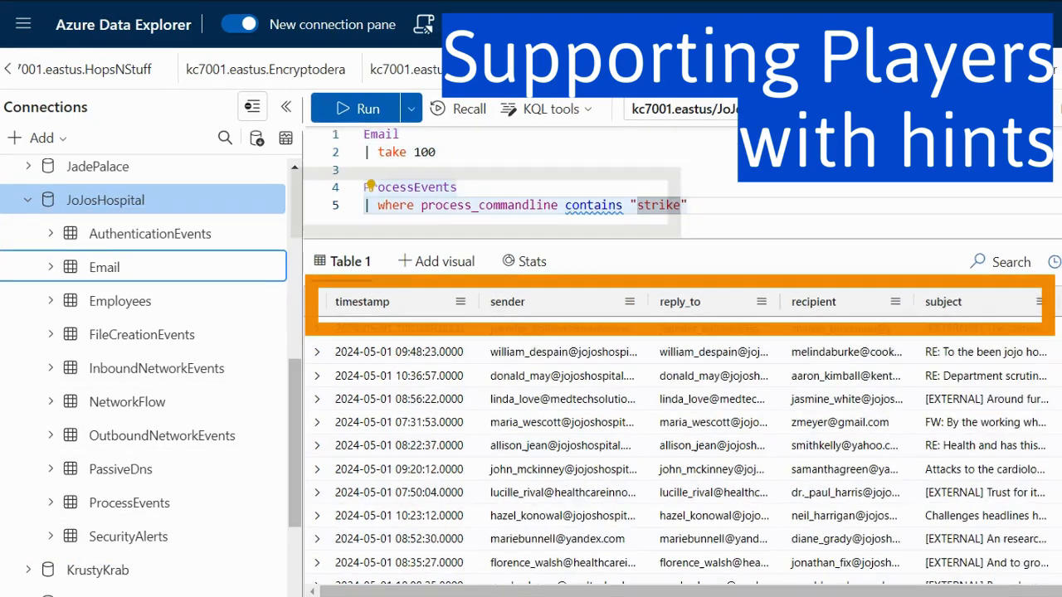
key(shift+Return)
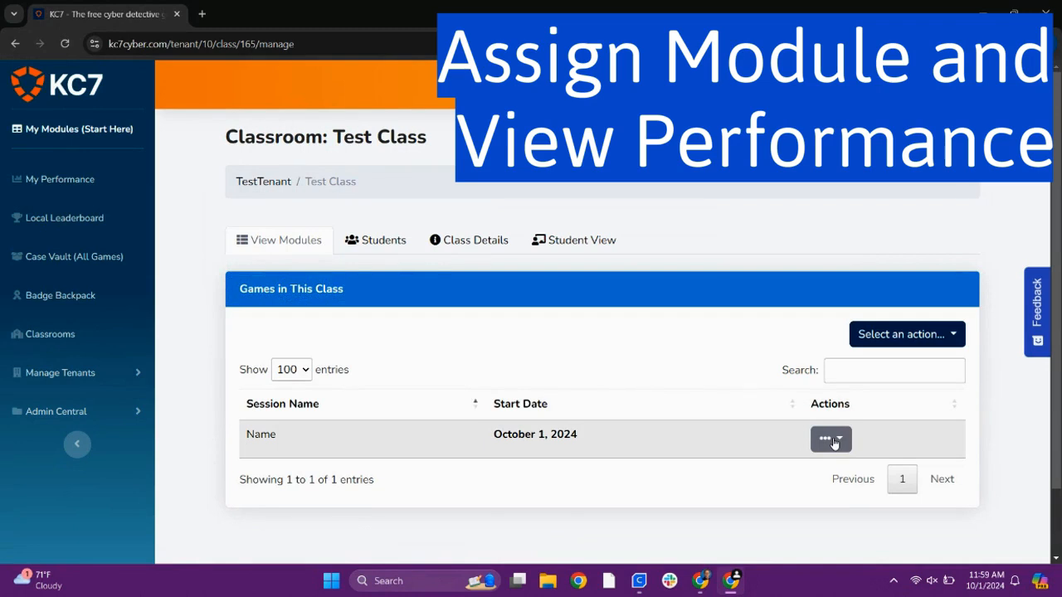
Open game assignment and performance for the session called Name and sort the students by completion percentage, highest first
click(832, 439)
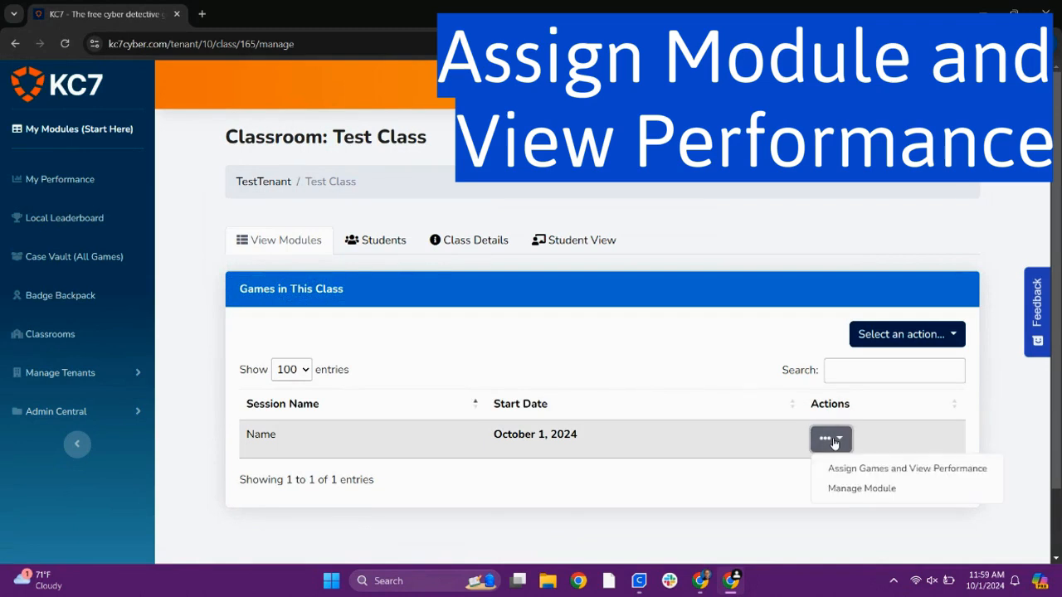
click(859, 470)
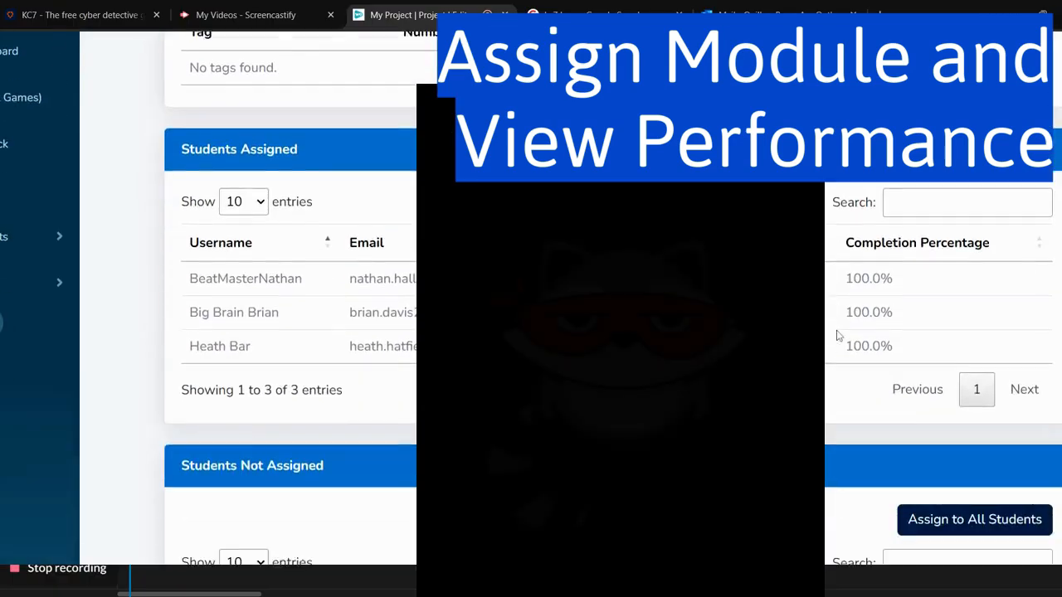
scroll(838, 335, down, 4)
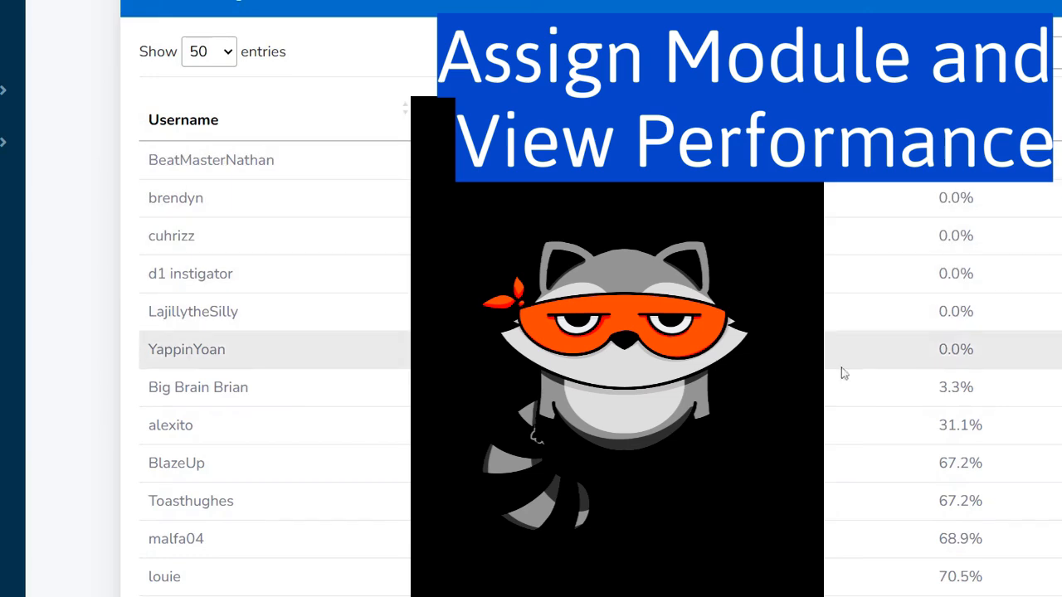
scroll(847, 415, down, 1)
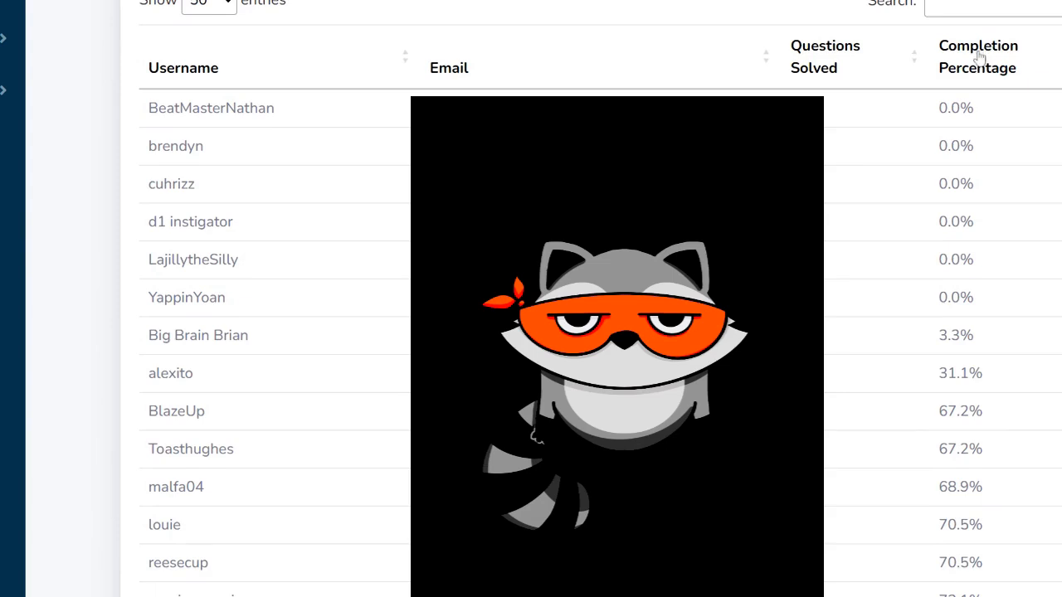
click(976, 89)
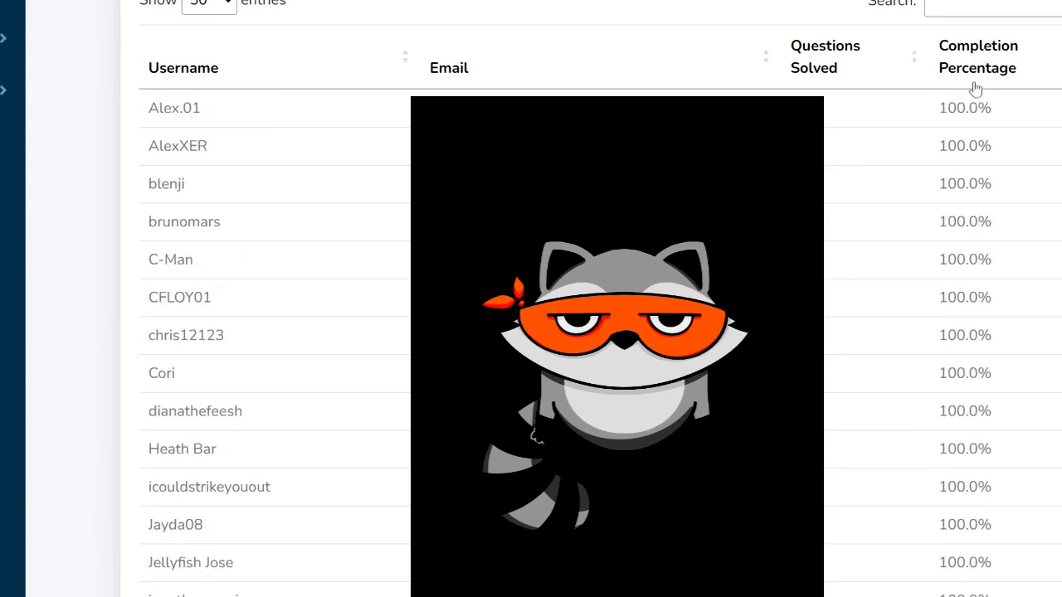